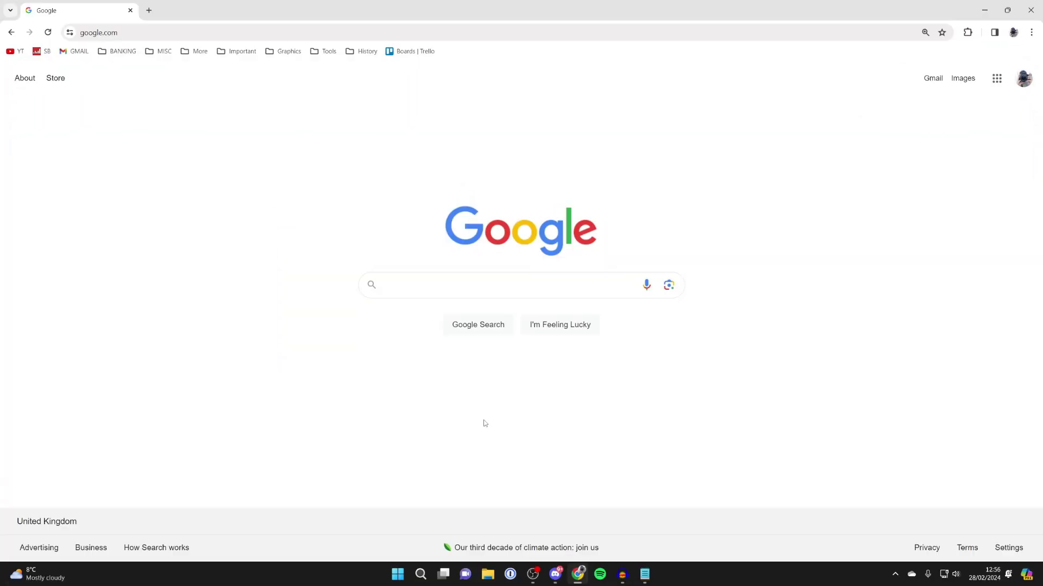
type("msi af")
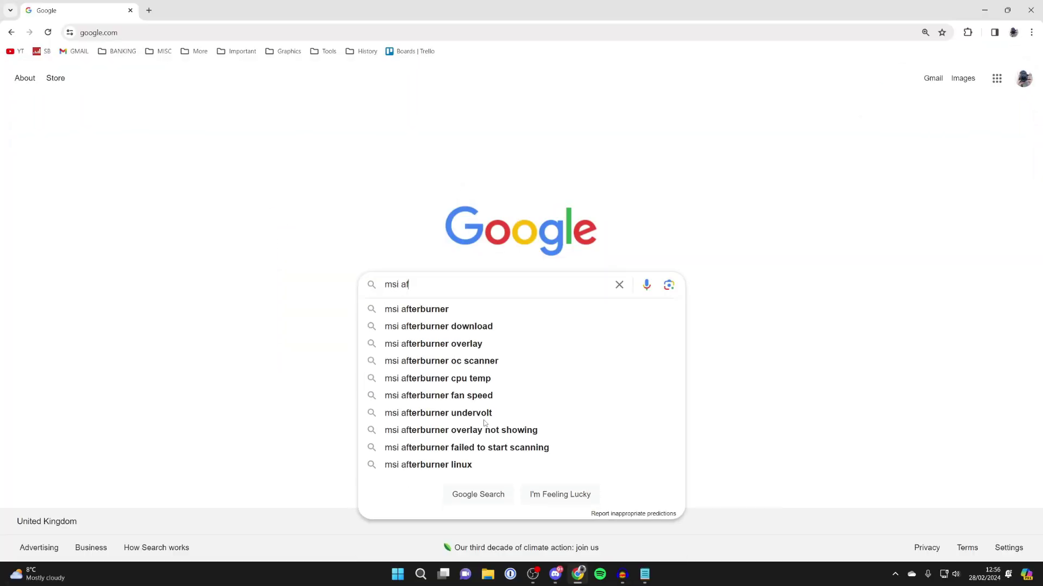
- Search for 'msi afterburner', open the msi.com page, and download the Afterburner installer
left_click(430, 315)
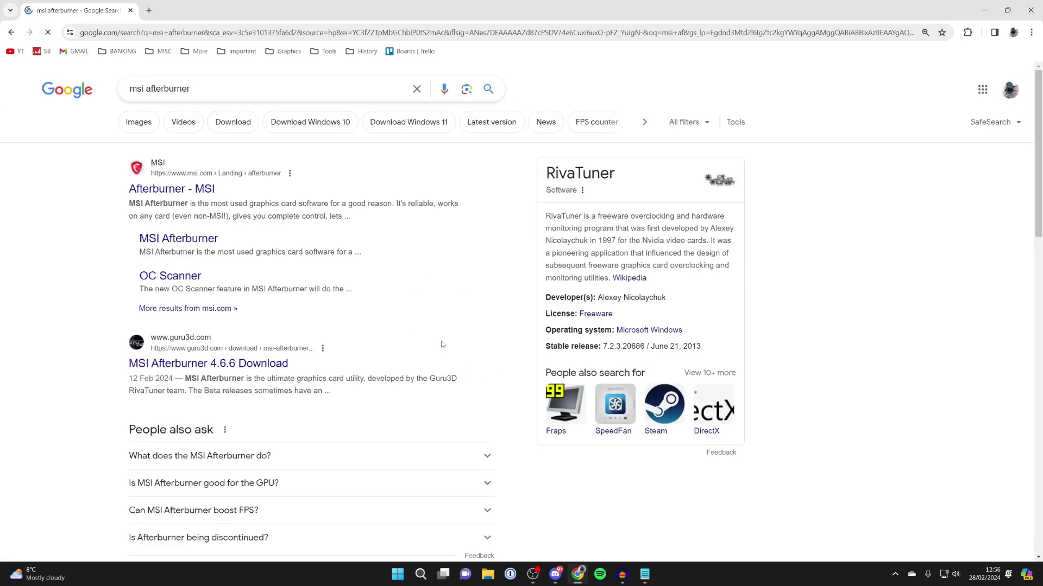
left_click(189, 191)
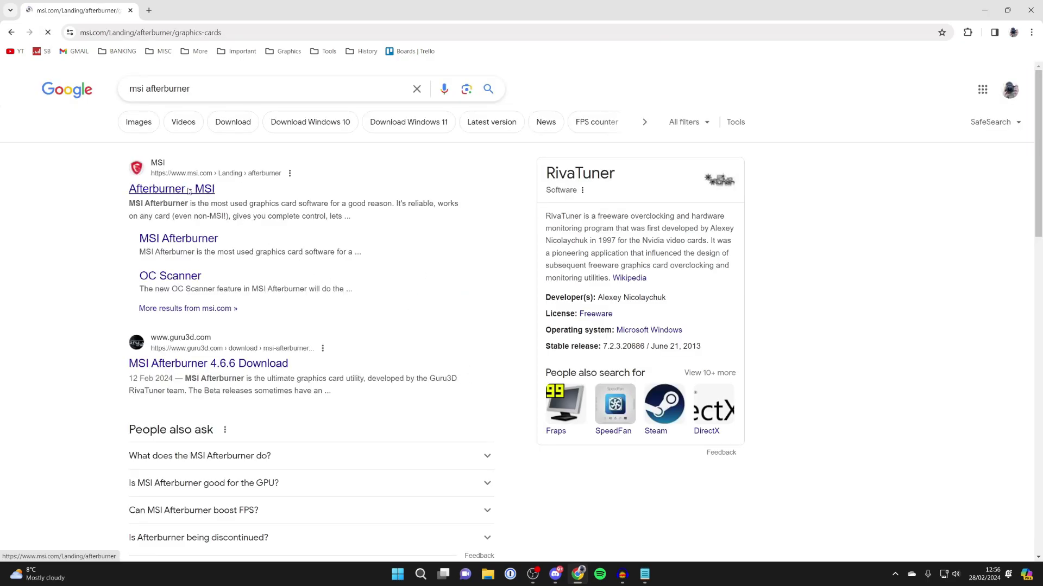
scroll(284, 197, "down", 1)
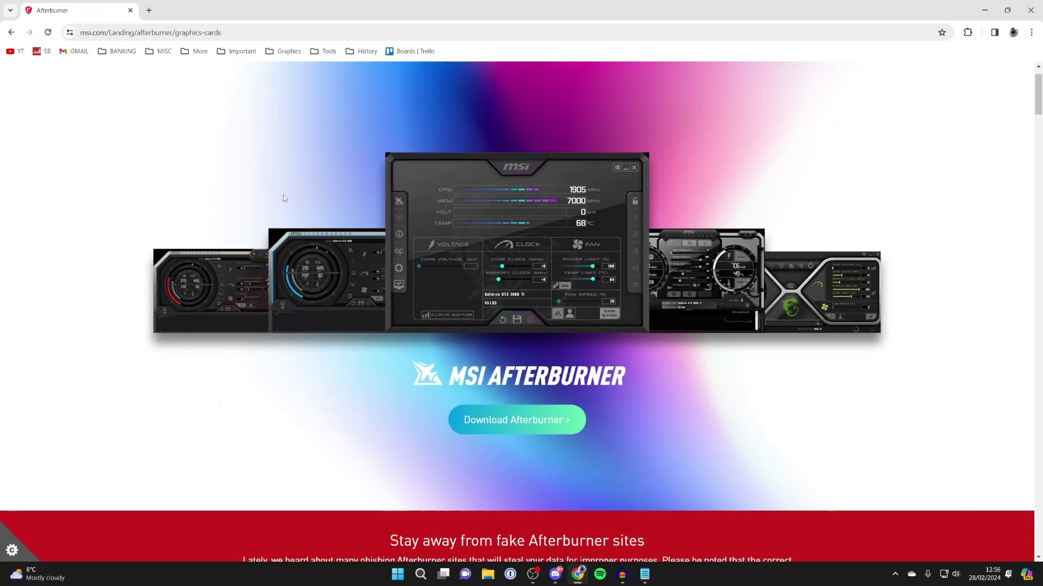
left_click(509, 433)
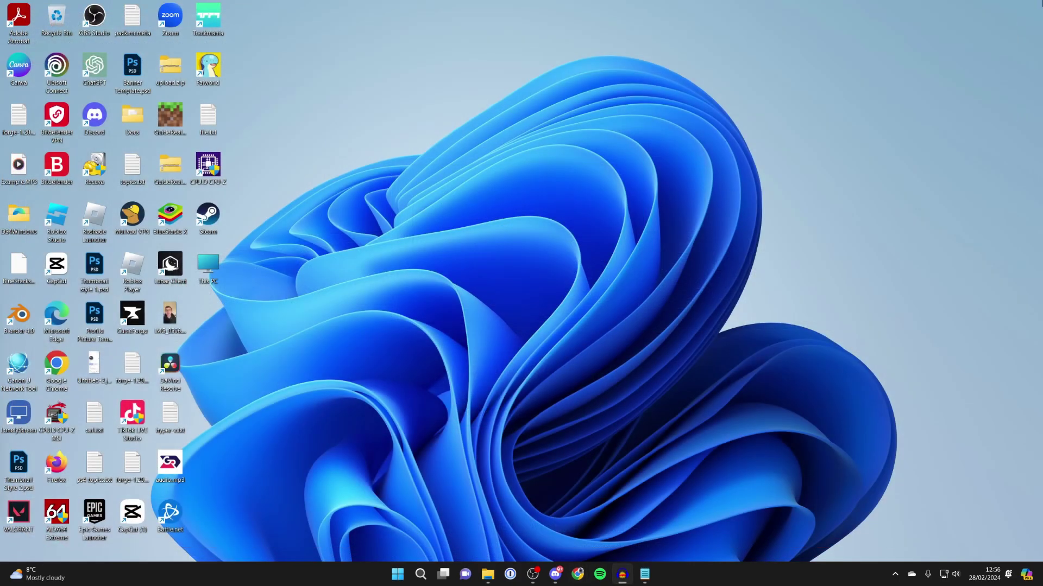
- Extract MSIAfterburnerSetup.zip from the Downloads folder
left_click(487, 574)
left_click(452, 244)
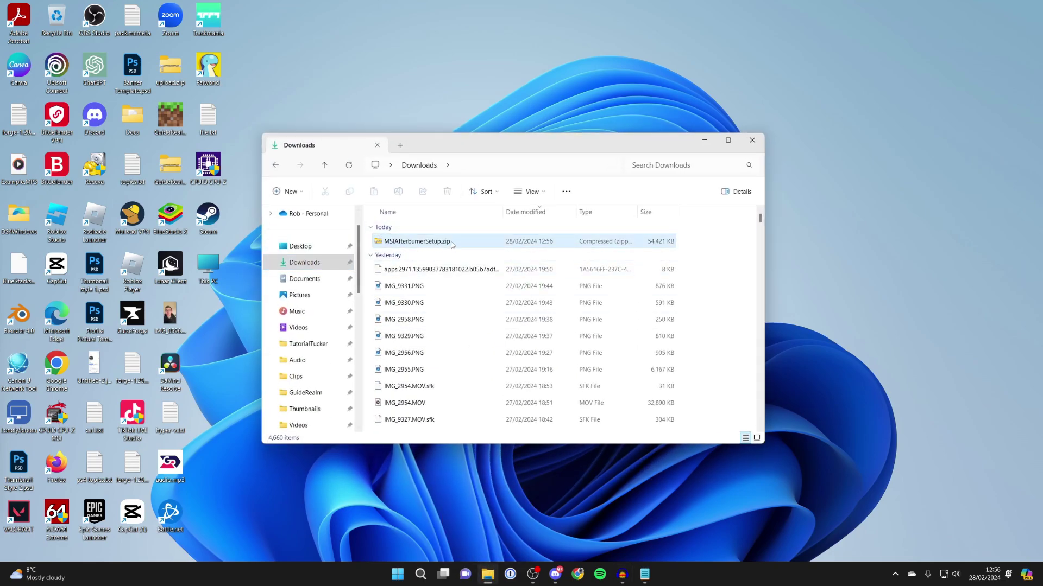
left_click(454, 243)
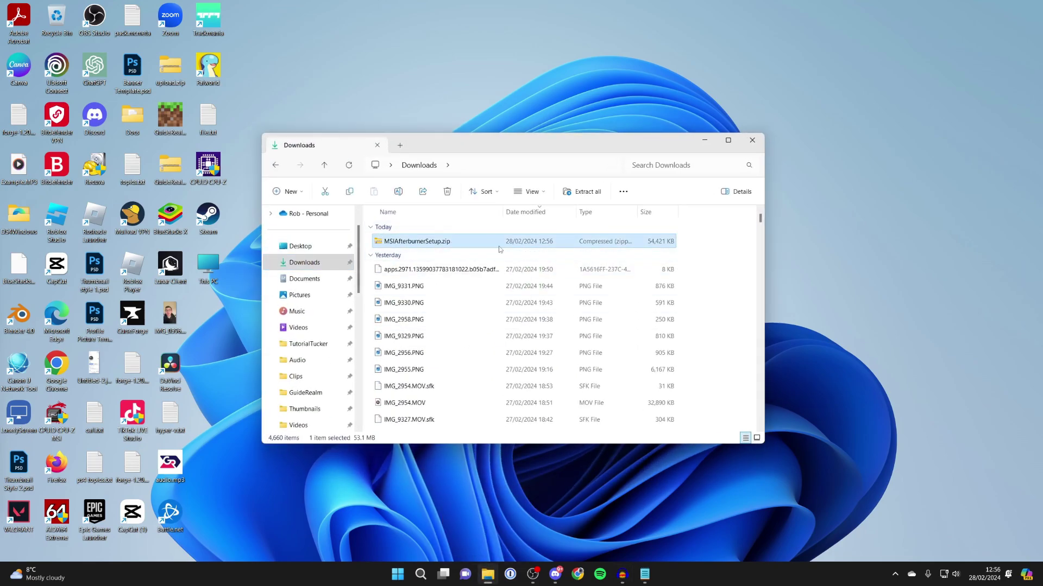
left_click(582, 192)
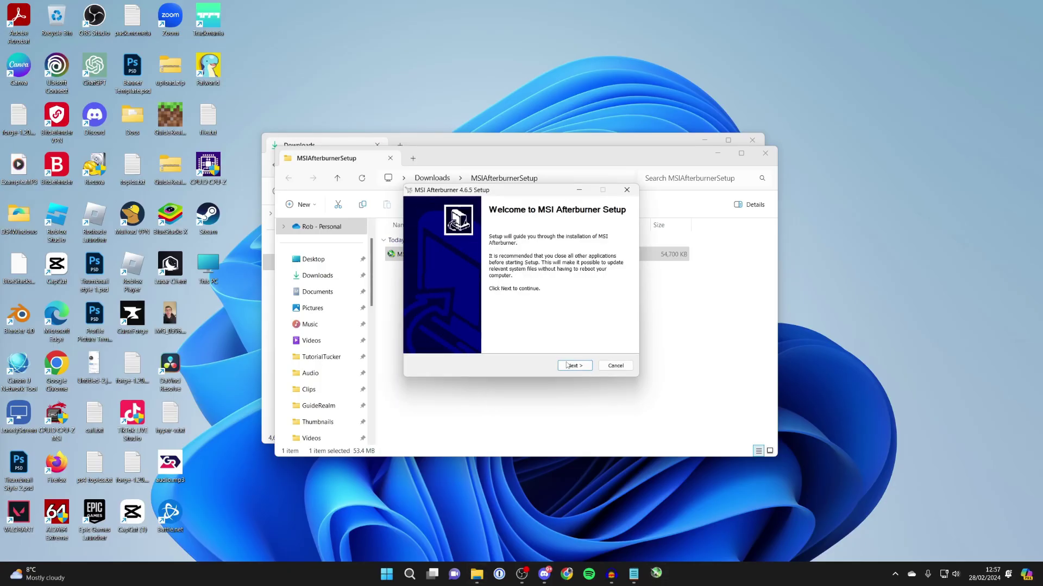
- Confirm the setup language, install Afterburner, and advance RivaTuner setup to its license agreement
left_click(577, 369)
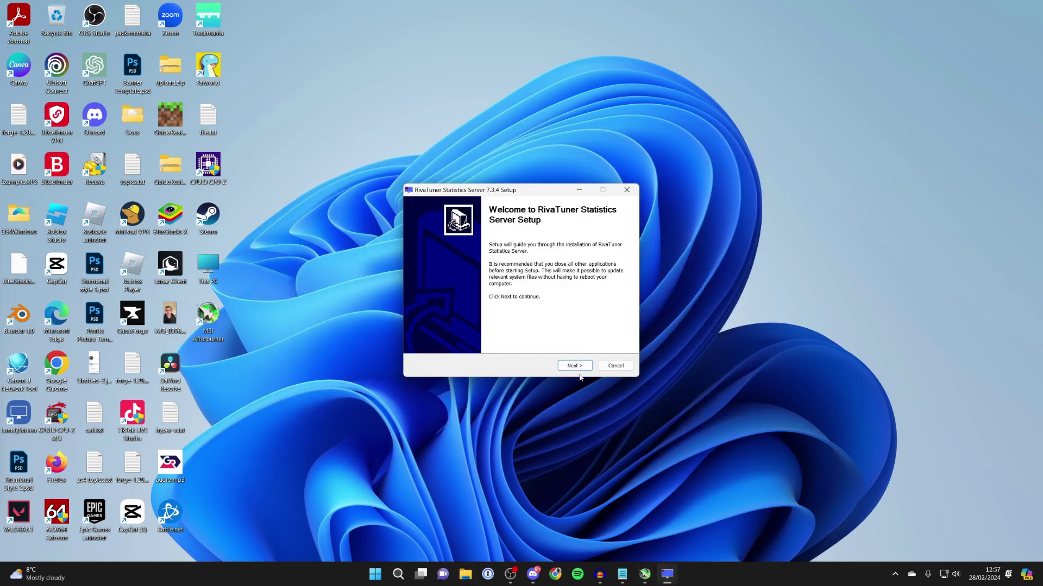
left_click(576, 367)
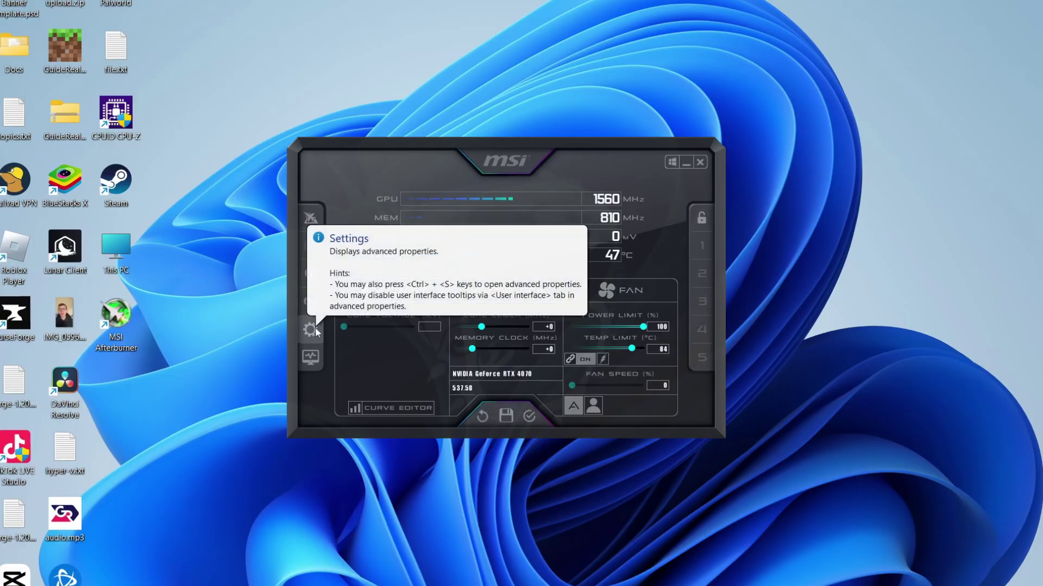
- Enable 'user defined software automatic fan control' on the Fan settings tab and apply it
left_click(198, 346)
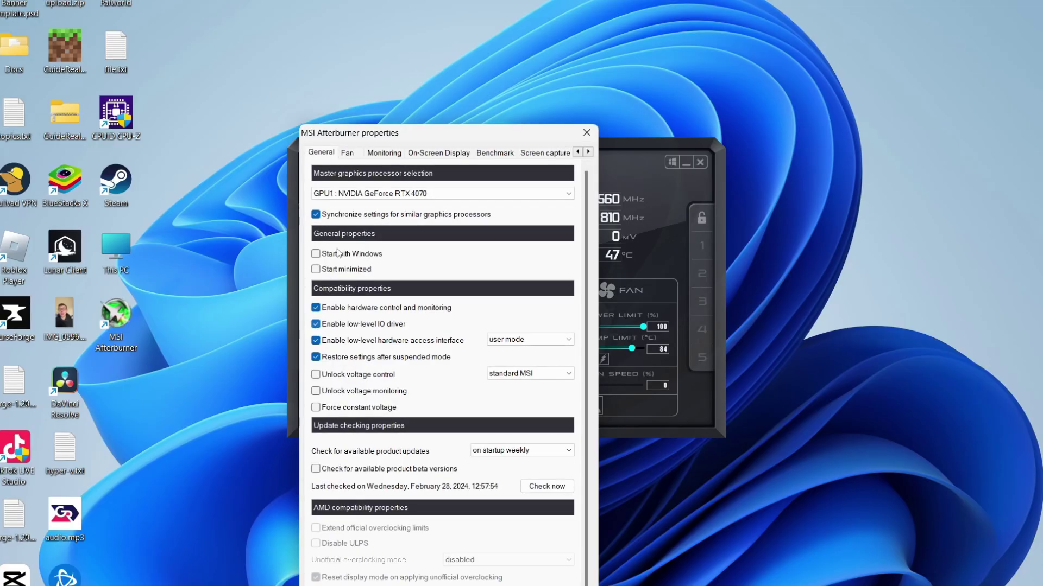
left_click_drag(386, 133, 437, 52)
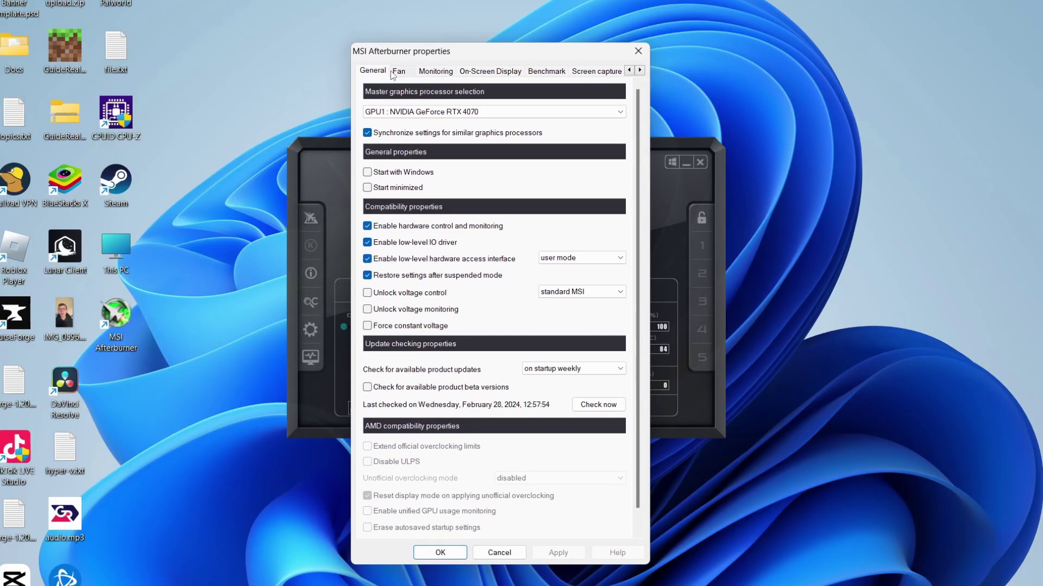
left_click(397, 71)
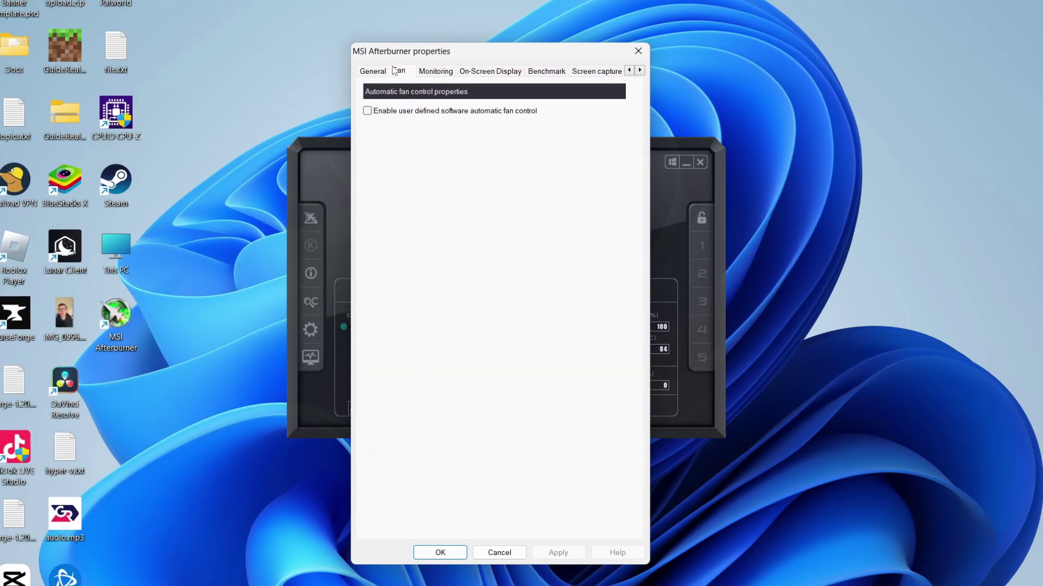
left_click(401, 114)
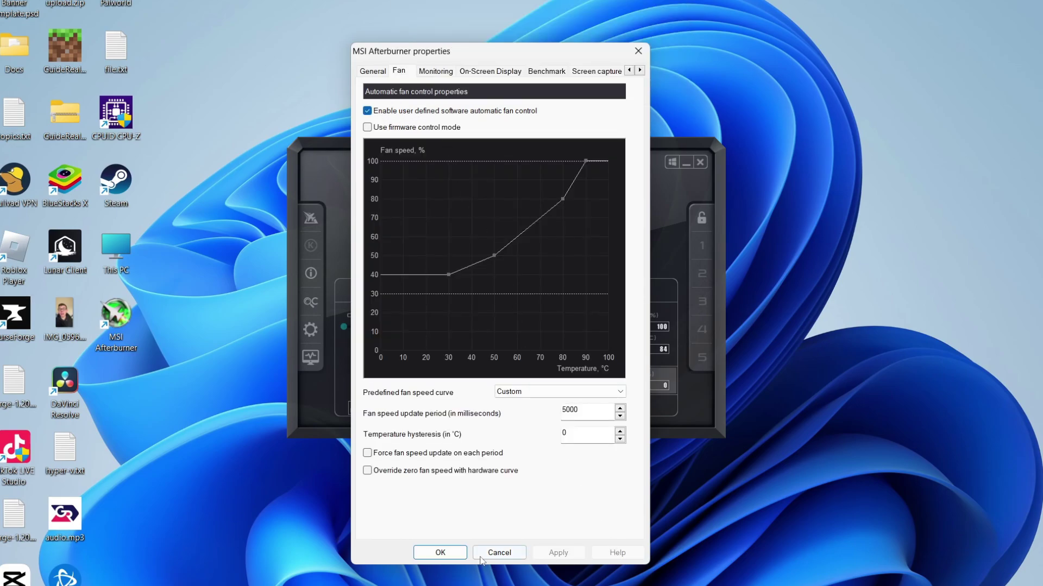
left_click(440, 553)
left_click_drag(304, 168, 275, 169)
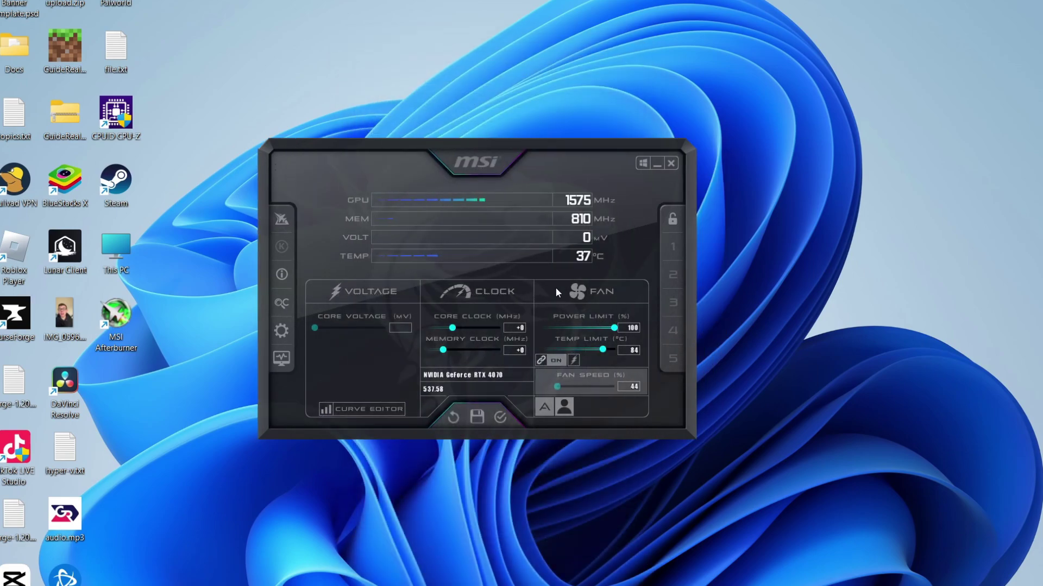
- Switch Fan Speed off Auto, raise it to full, then settle it at 67%
left_click_drag(563, 384, 519, 362)
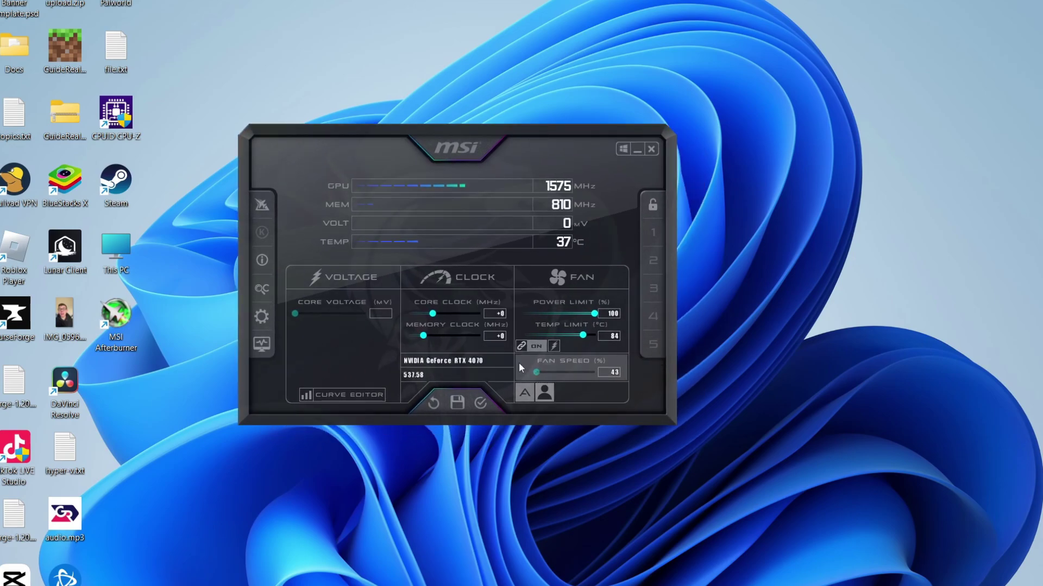
left_click(528, 394)
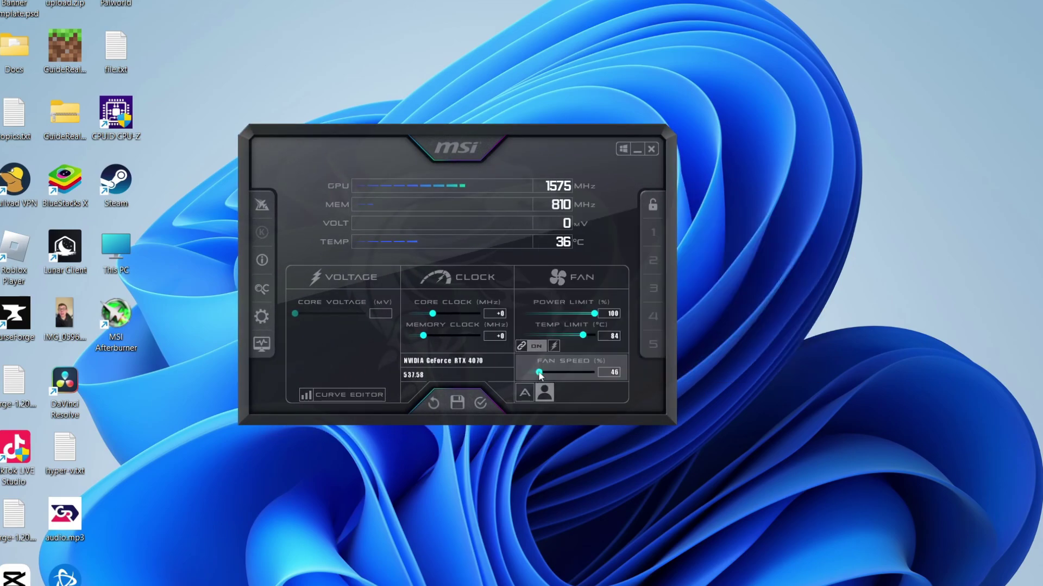
left_click_drag(548, 375, 589, 375)
left_click_drag(588, 374, 569, 376)
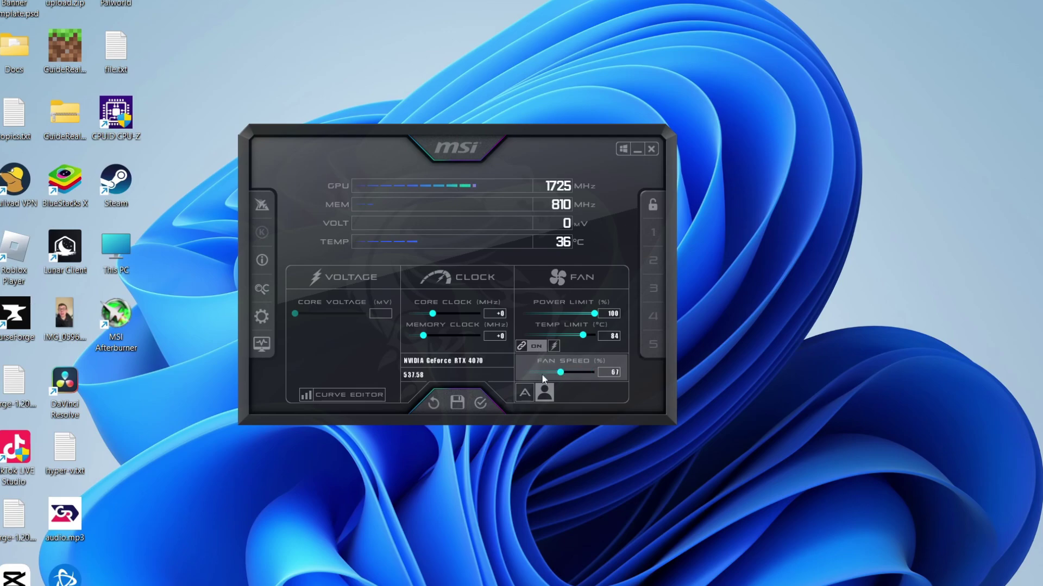